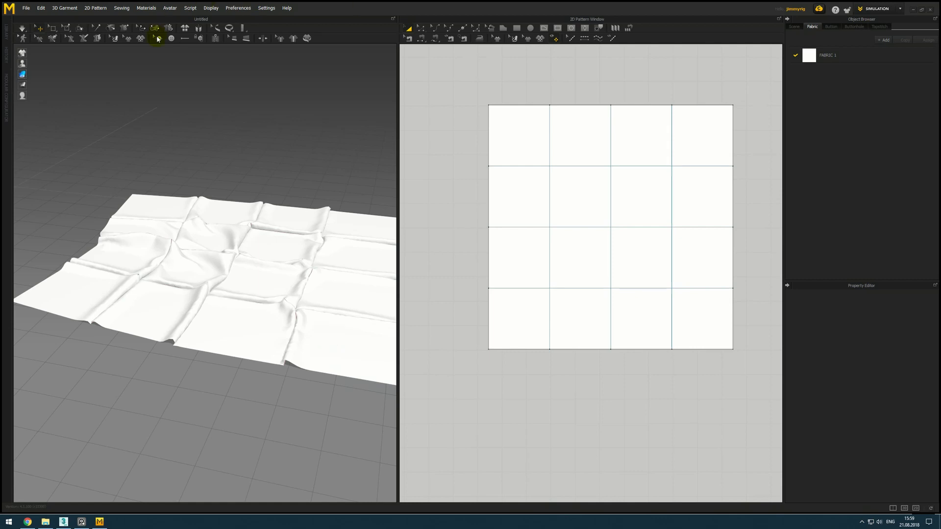
Step: Start a new project without saving the current one and create a 1000 × 1000 mm rectangle pattern
click(41, 8)
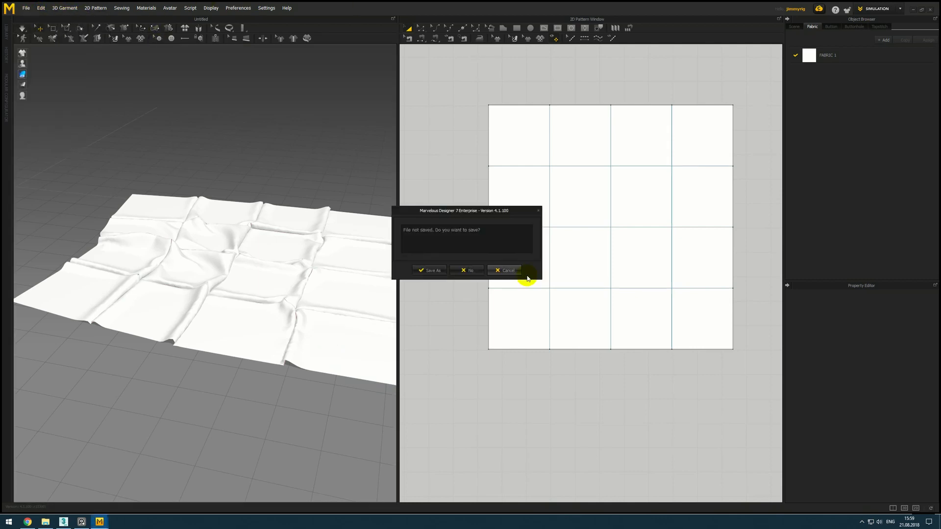
click(438, 271)
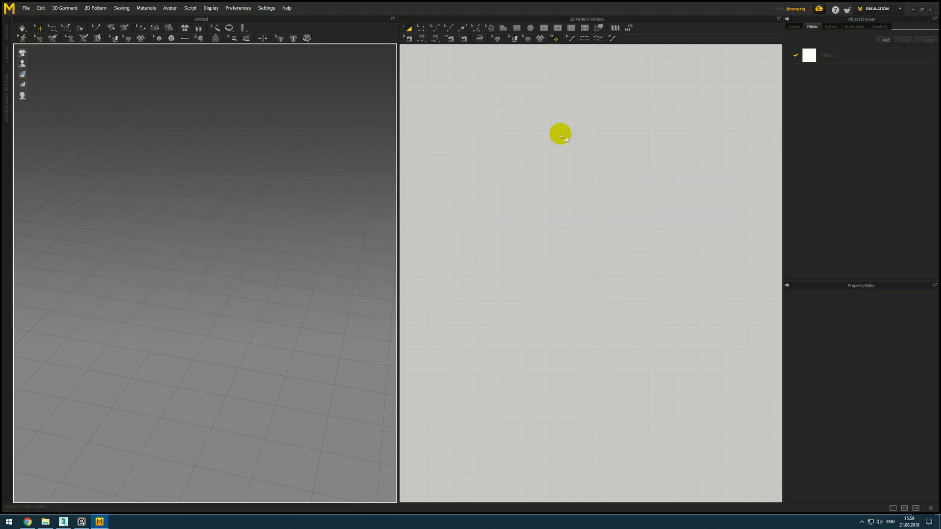
click(517, 28)
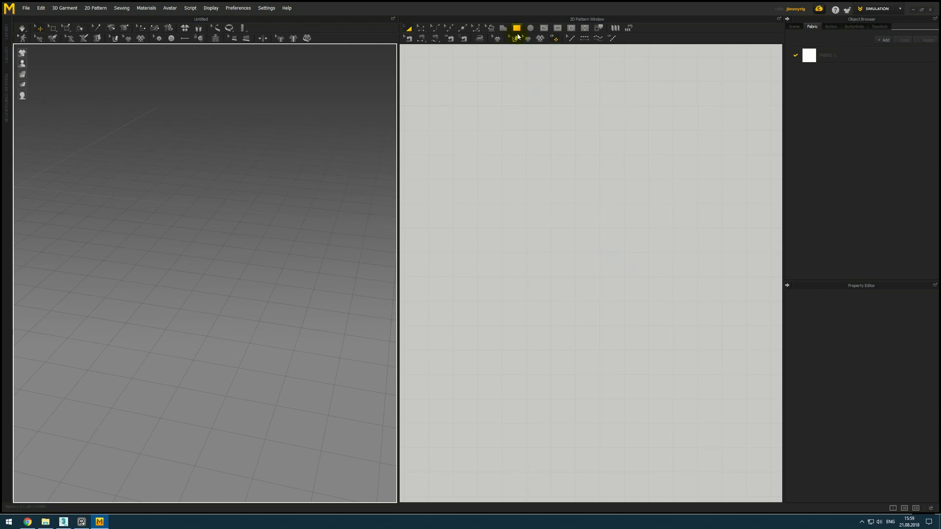
click(573, 226)
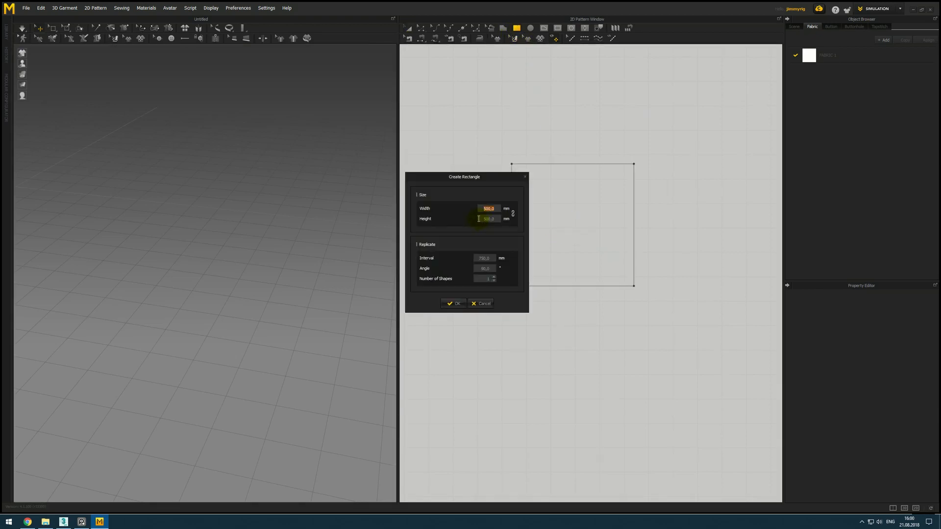
text(1000)
key(Tab)
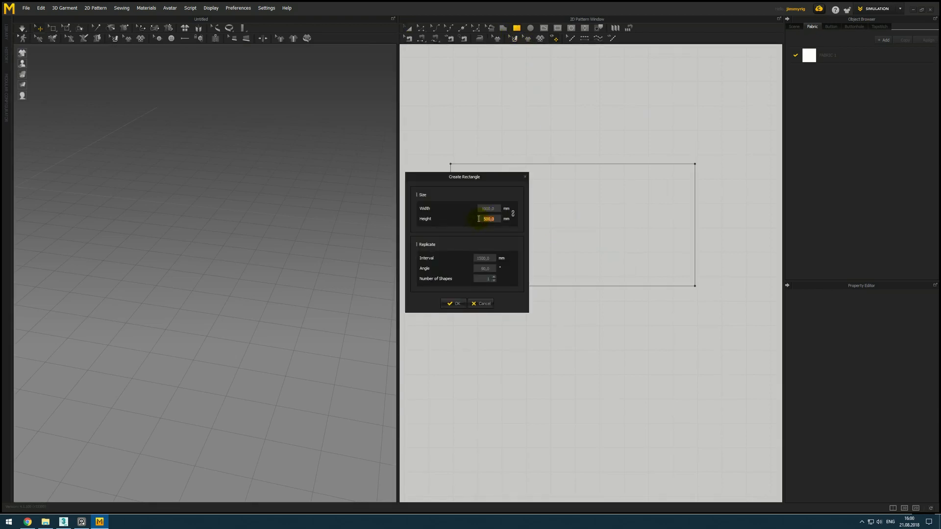
text(1000)
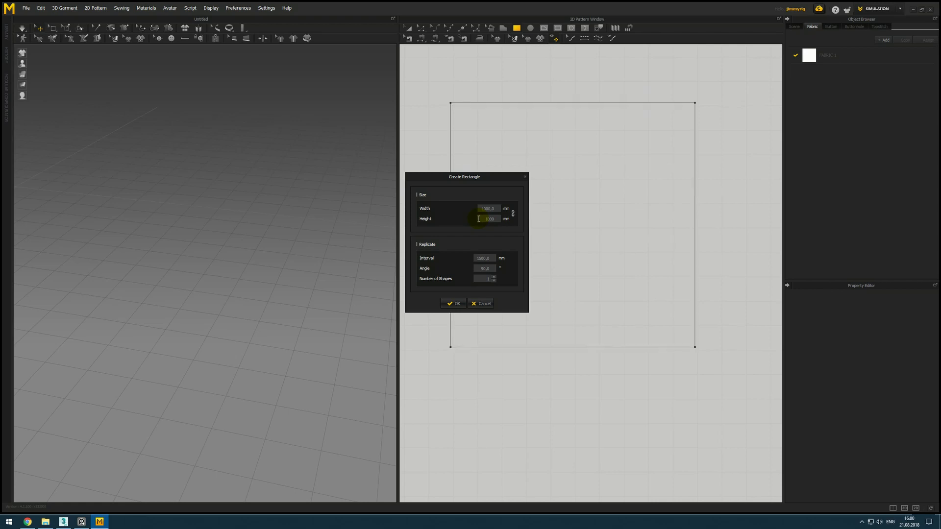
key(Return)
Step: Run the simulation to drop the square pattern flat onto the ground
right_drag(269, 203, 271, 261)
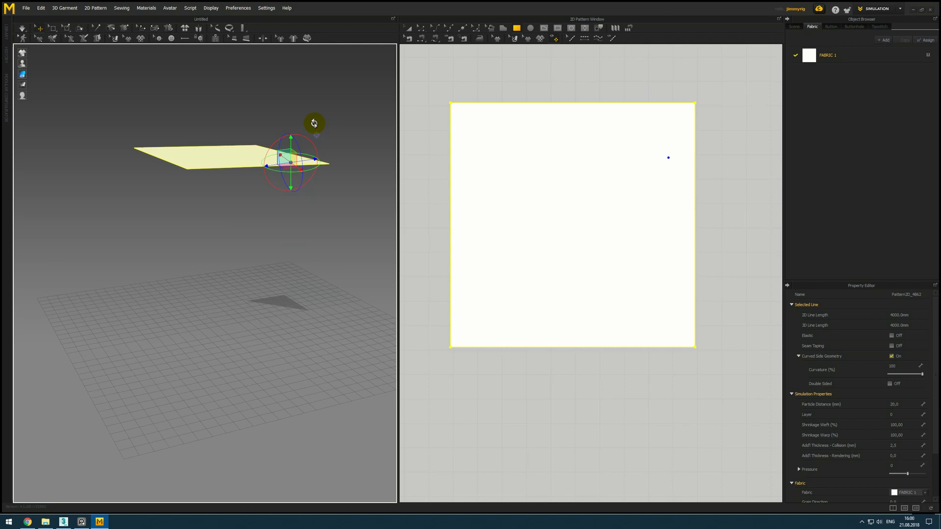
key(space)
middle_drag(247, 299, 201, 288)
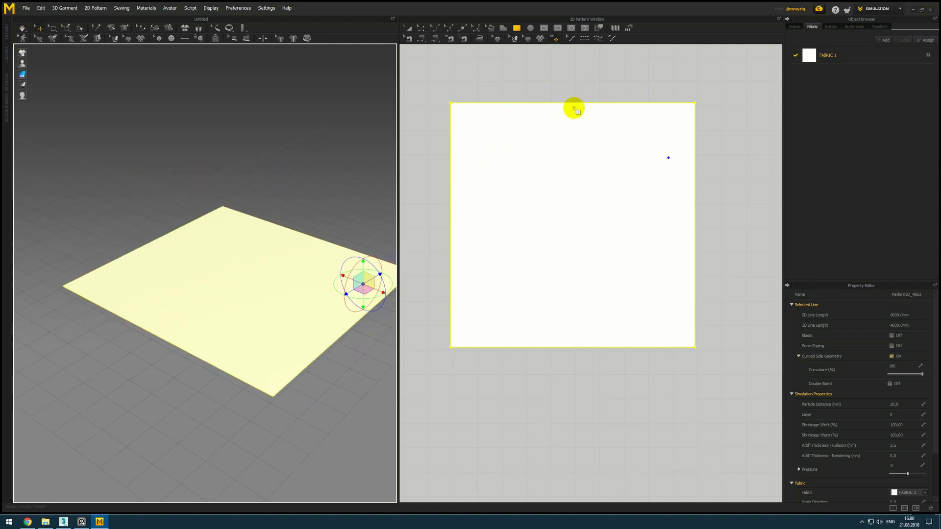
middle_drag(596, 100, 620, 95)
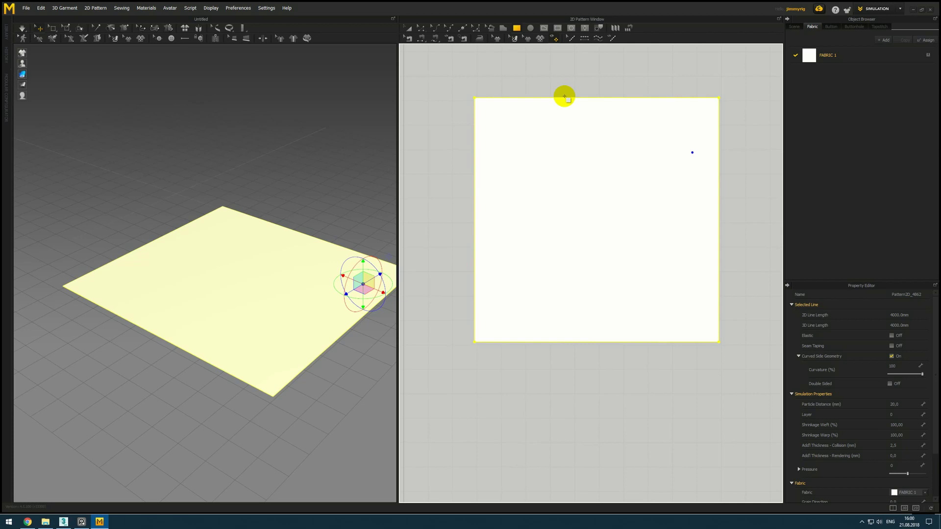
Step: Split the square pattern's top edge uniformly into 4 segments
key(z)
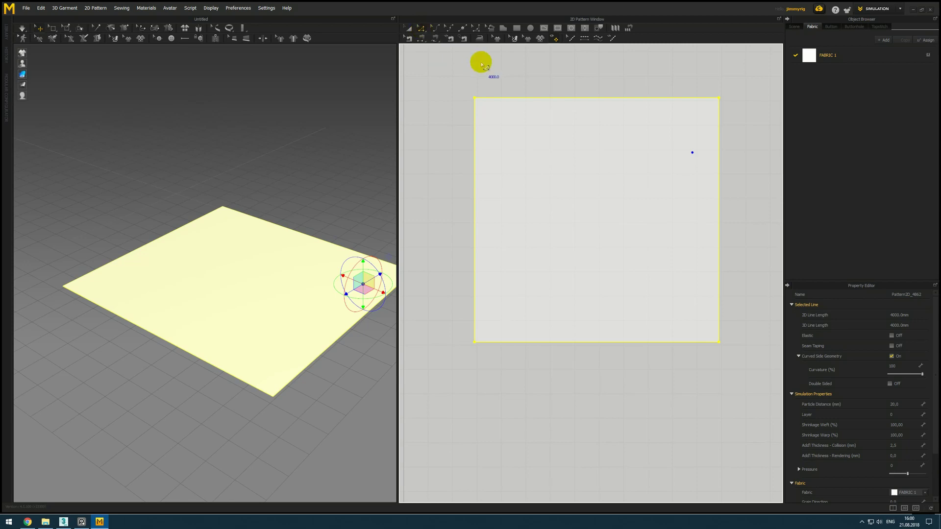
click(555, 89)
right_click(561, 99)
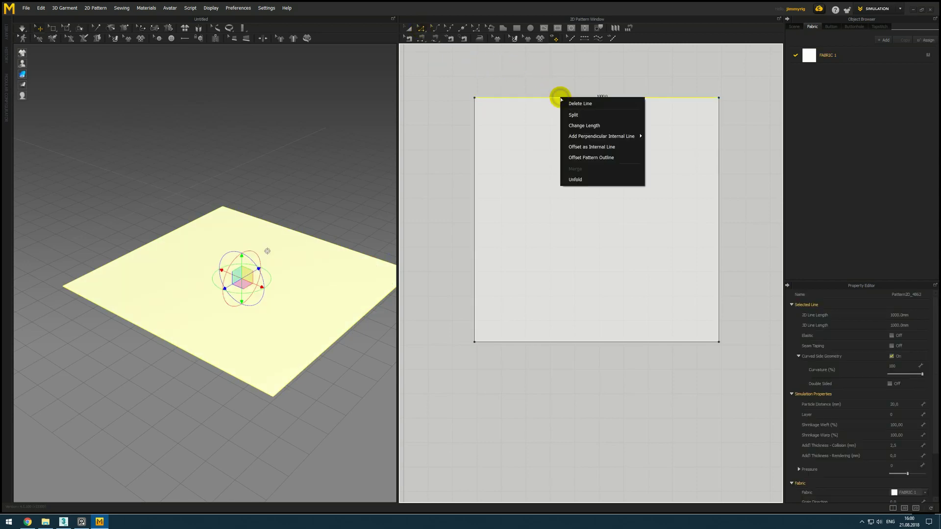
click(580, 116)
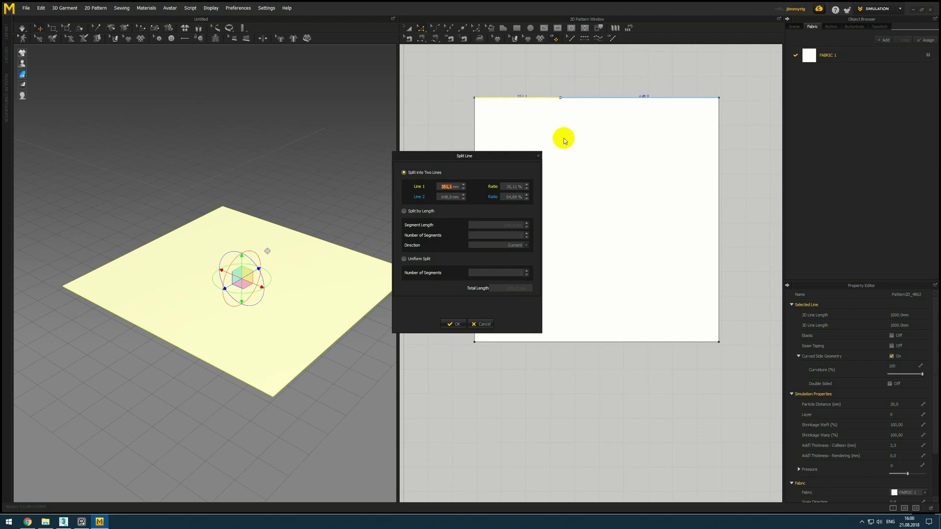
click(419, 260)
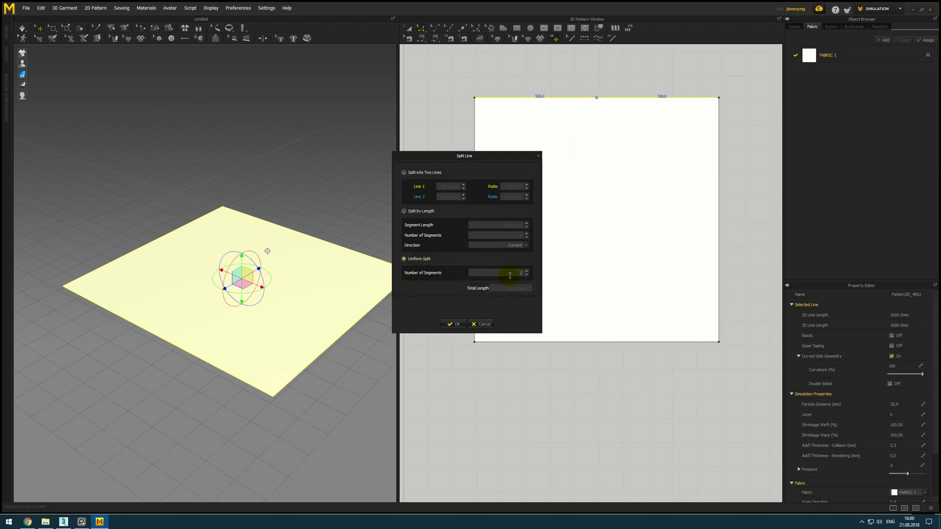
drag(509, 275, 542, 276)
text(4)
click(461, 325)
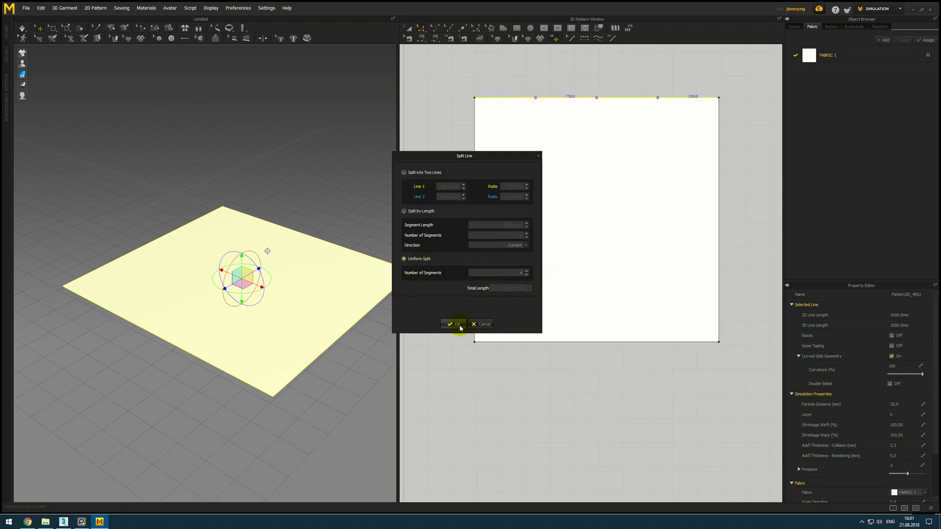
Step: Split the square pattern's left edge uniformly into 4 segments
click(475, 174)
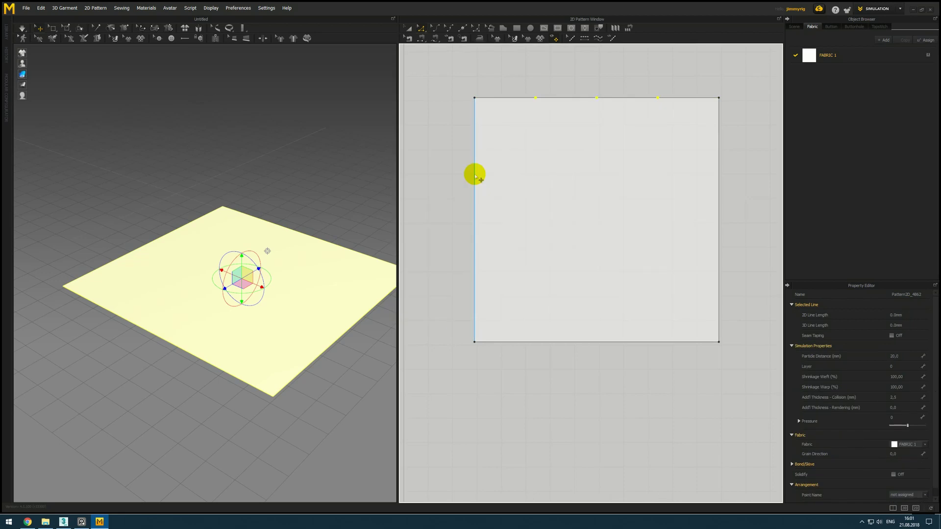
right_click(475, 175)
click(486, 195)
click(433, 259)
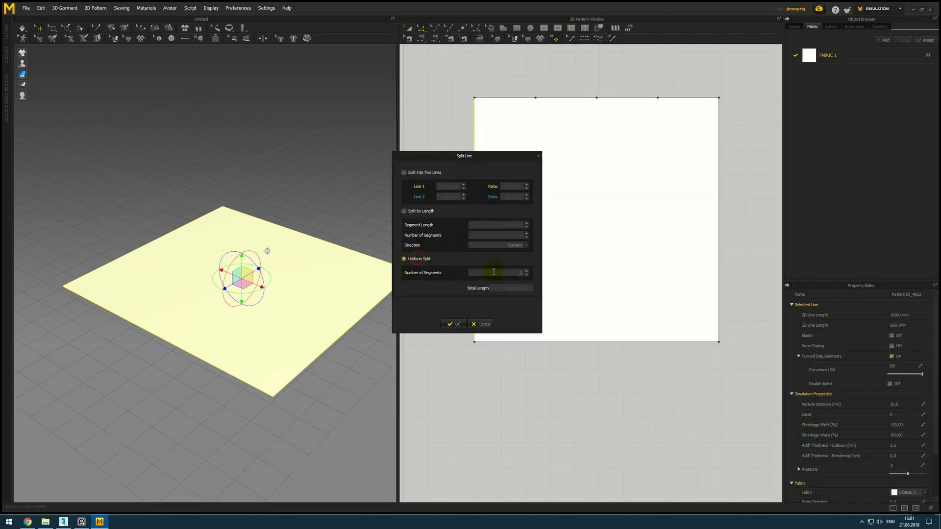
drag(500, 274, 566, 277)
text(4)
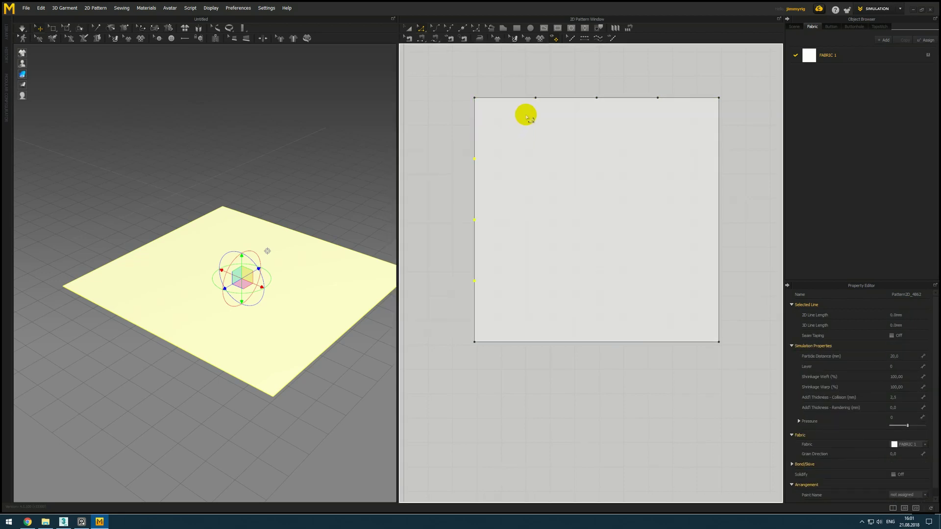
Step: Draw three vertical internal lines from the top edge's division points straight down to the bottom edge
click(544, 28)
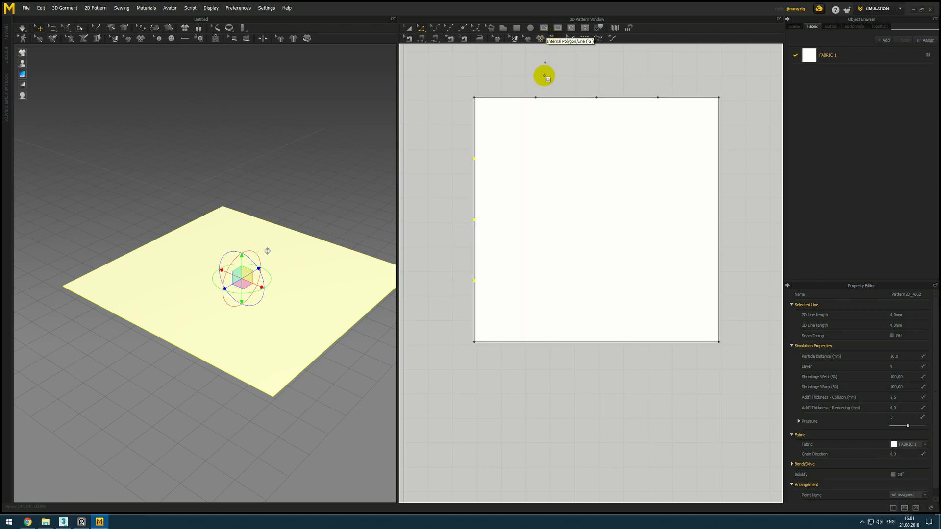
click(536, 97)
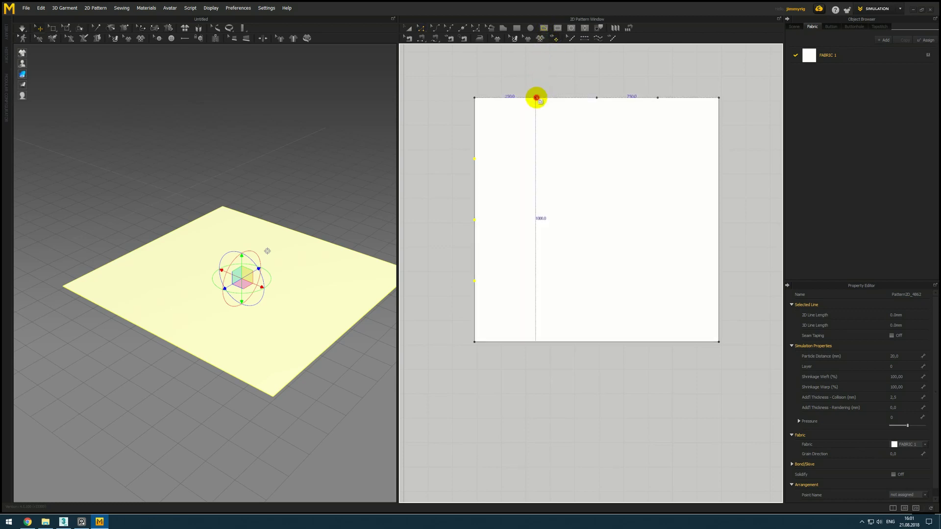
click(536, 341)
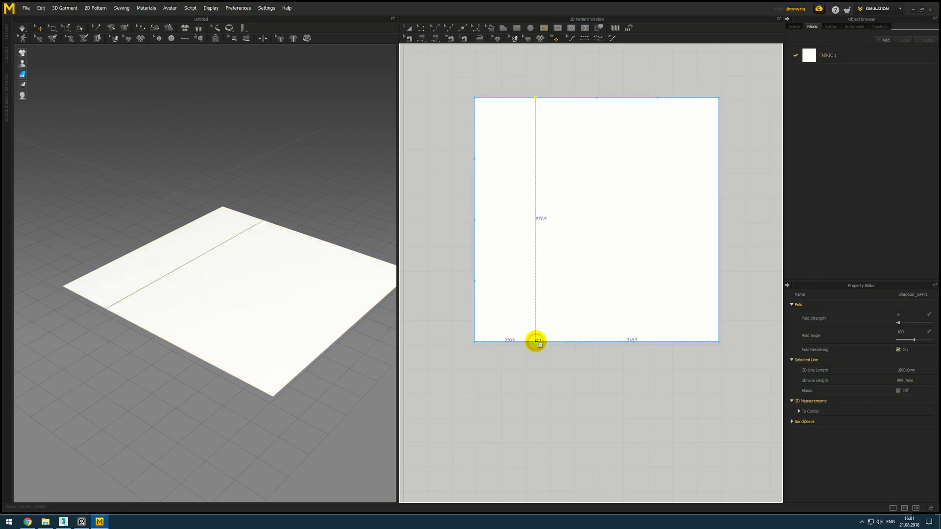
click(596, 98)
click(596, 342)
click(658, 98)
click(658, 342)
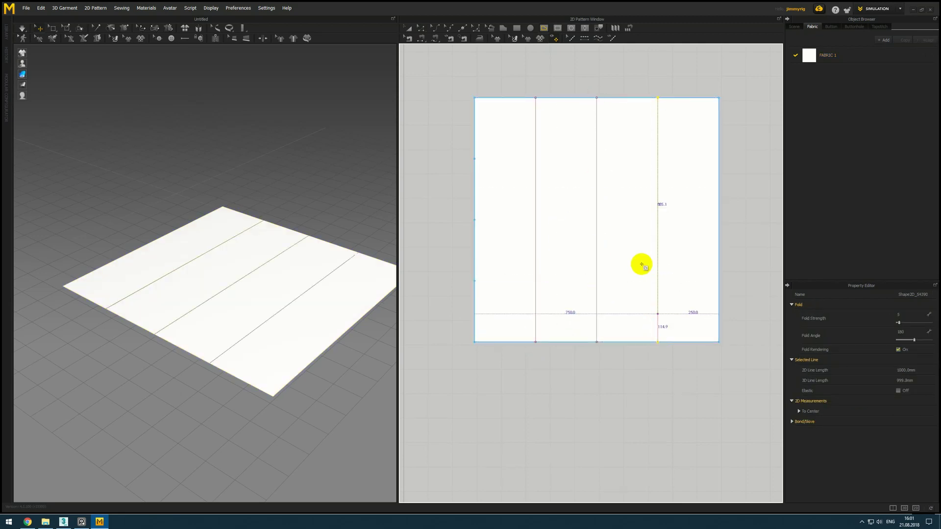
Step: Draw three horizontal internal lines from the left edge's division points straight across to the right edge
click(475, 159)
click(719, 159)
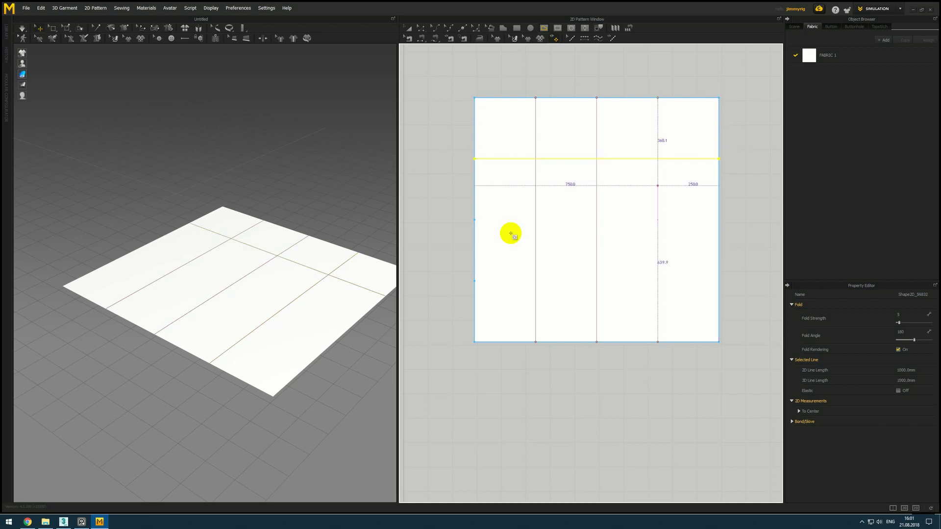
click(475, 220)
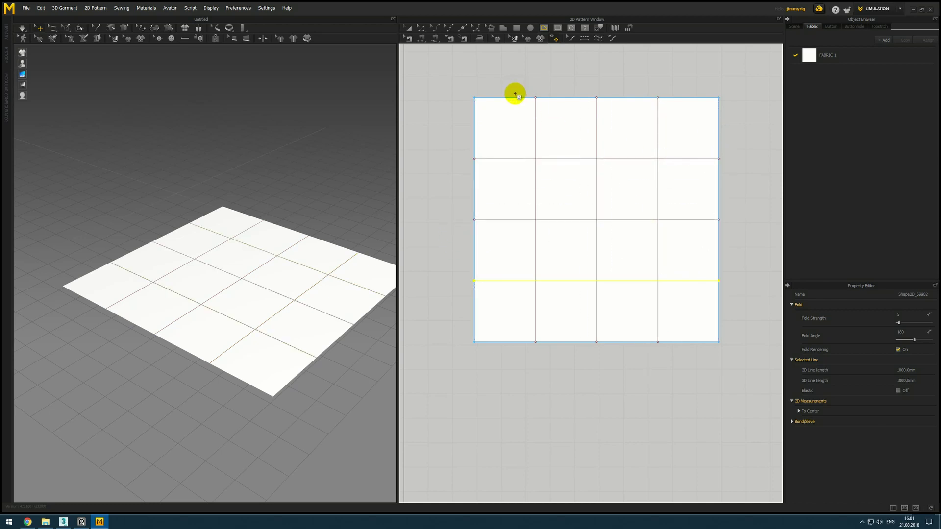
Step: Select all lines of the pattern with Edit Pattern and remove its four outer edges from the selection
click(422, 27)
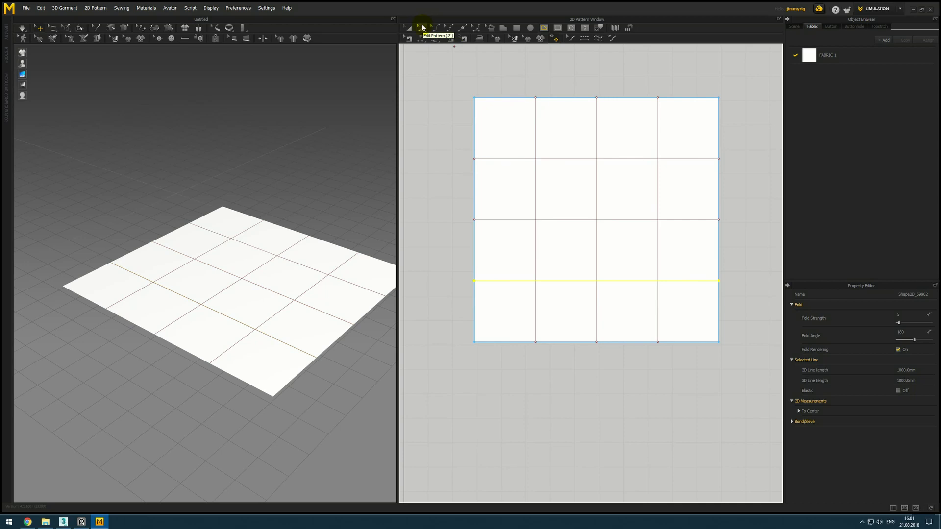
drag(439, 63, 750, 373)
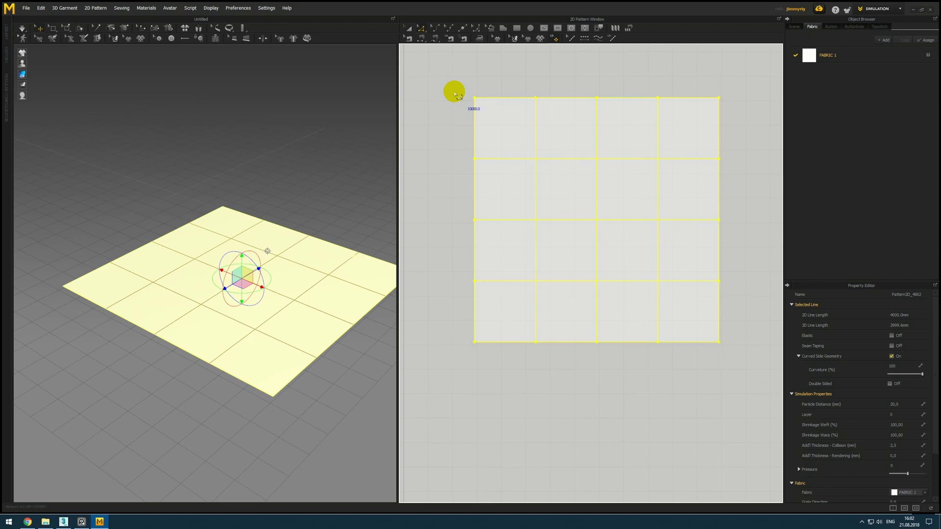
drag(451, 80, 745, 111)
shift+drag(459, 98, 487, 357)
shift+drag(450, 324, 743, 360)
shift+drag(736, 83, 708, 360)
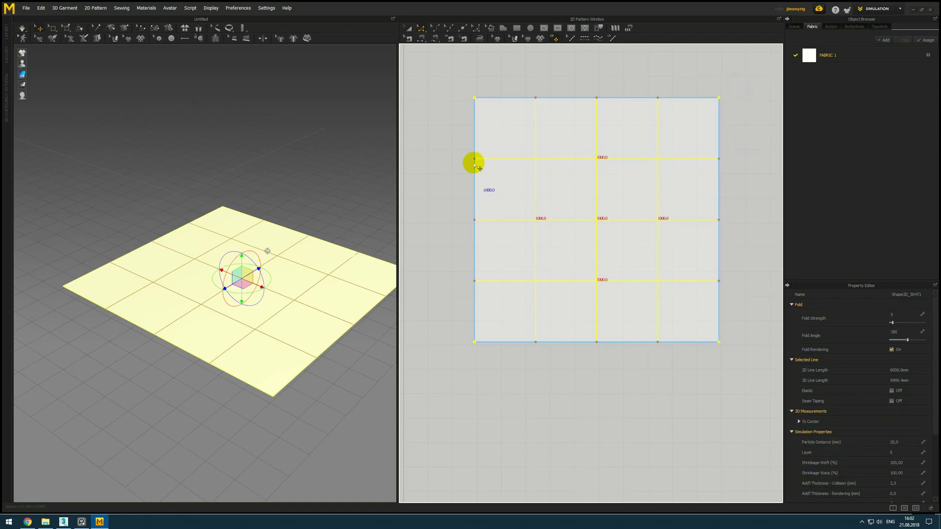
Step: Remove the pattern's four corner points from the selection so only the internal lines are selected
shift+drag(450, 76, 493, 112)
shift+drag(747, 87, 716, 125)
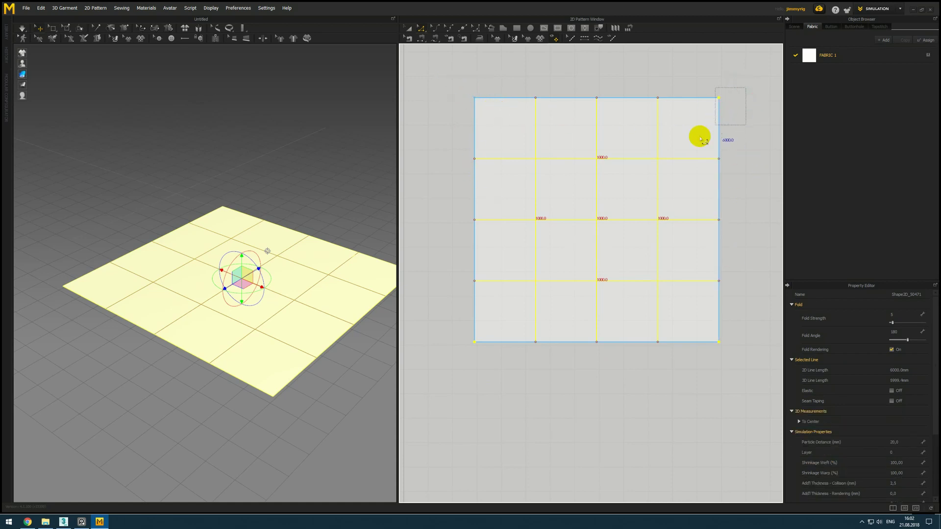
shift+drag(454, 363, 507, 289)
shift+drag(751, 328, 704, 391)
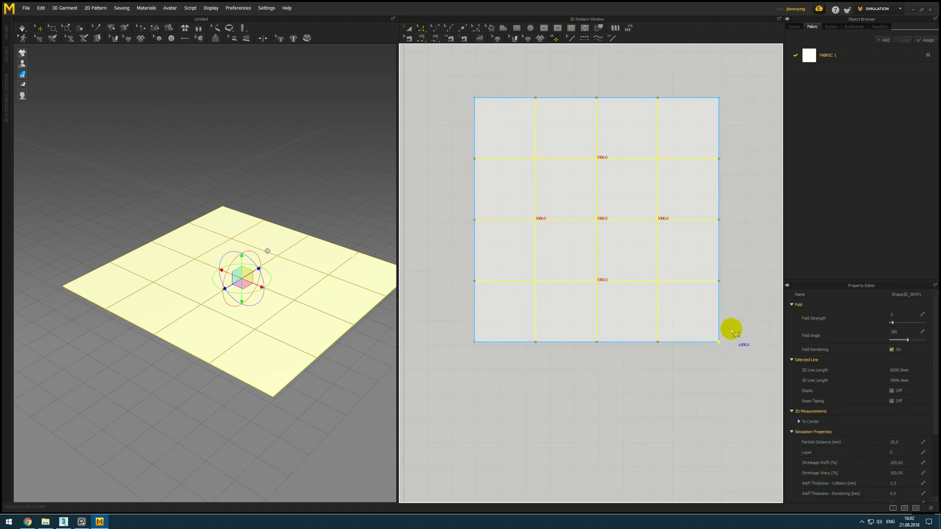
shift+drag(732, 330, 732, 331)
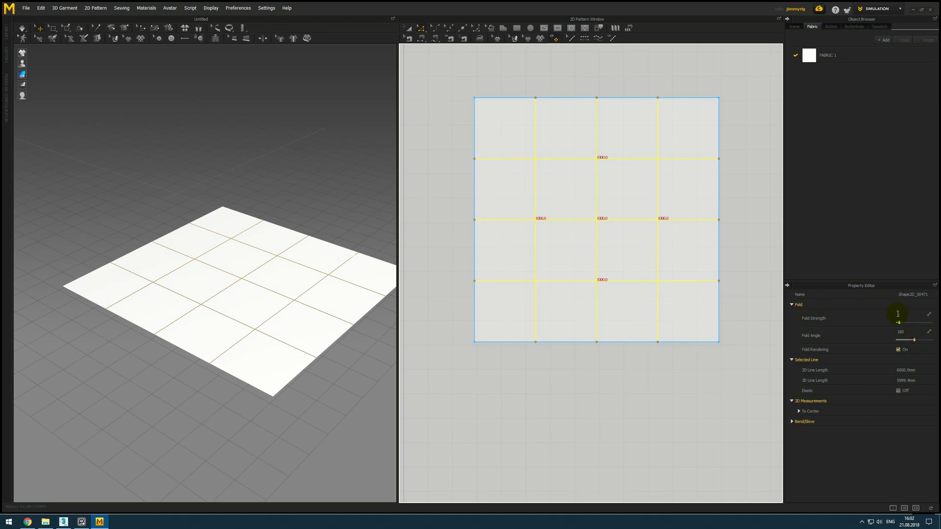
Step: Switch to the browser and read the Fold Seam Lines manual page on fold angle and fold strength
key(alt+Tab)
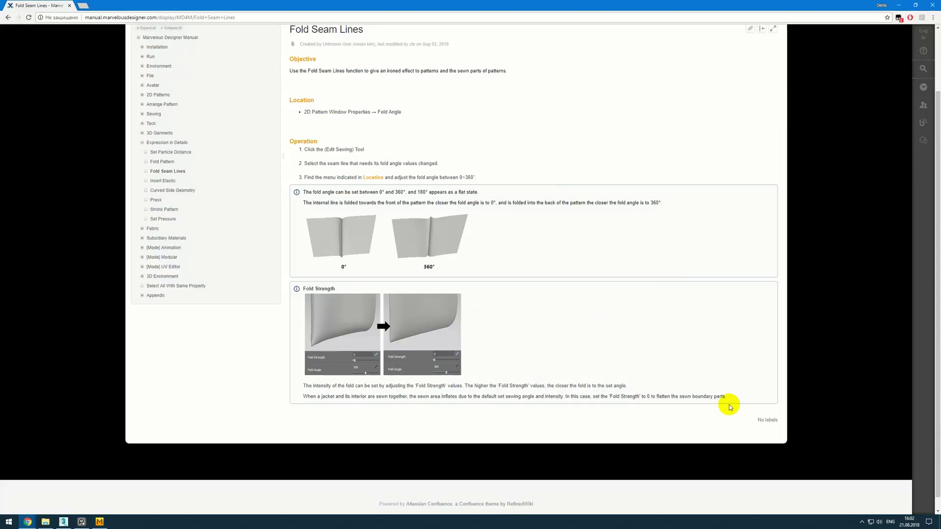
scroll(622, 255, up, 2)
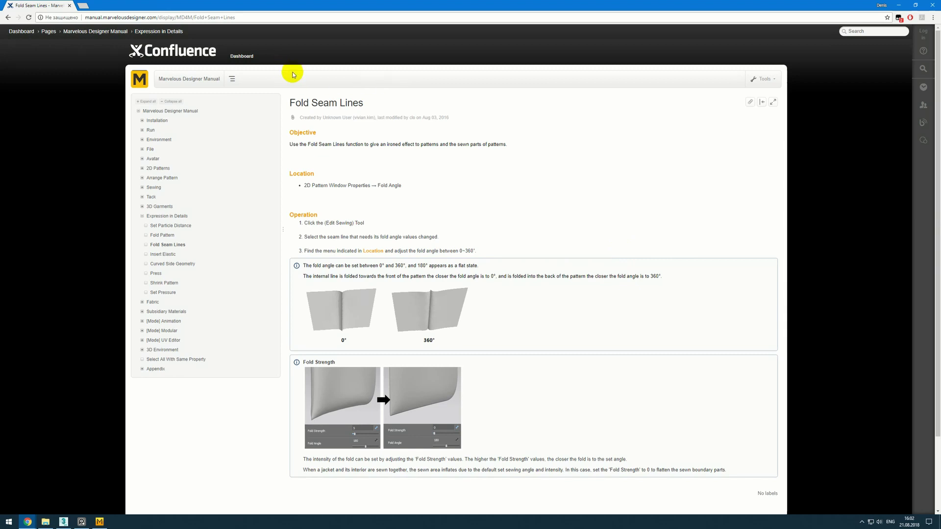
scroll(373, 206, down, 1)
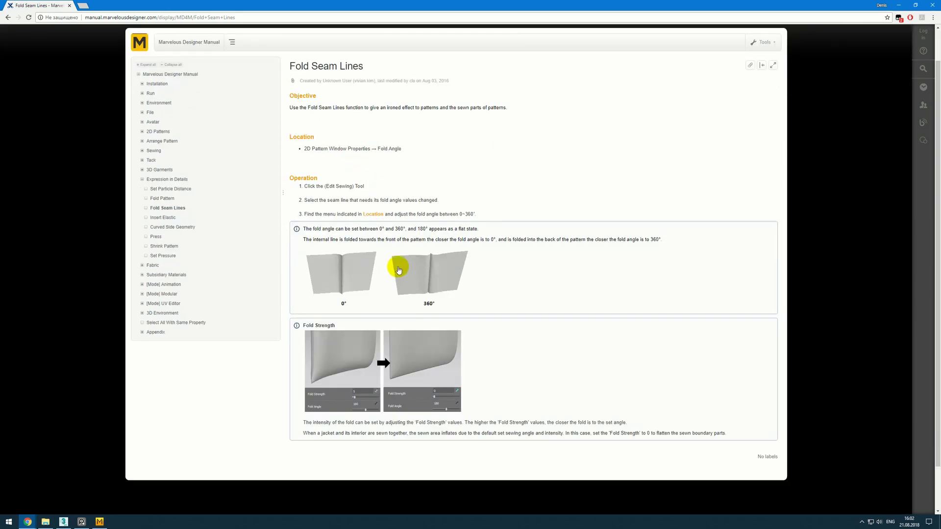
key(alt+Tab)
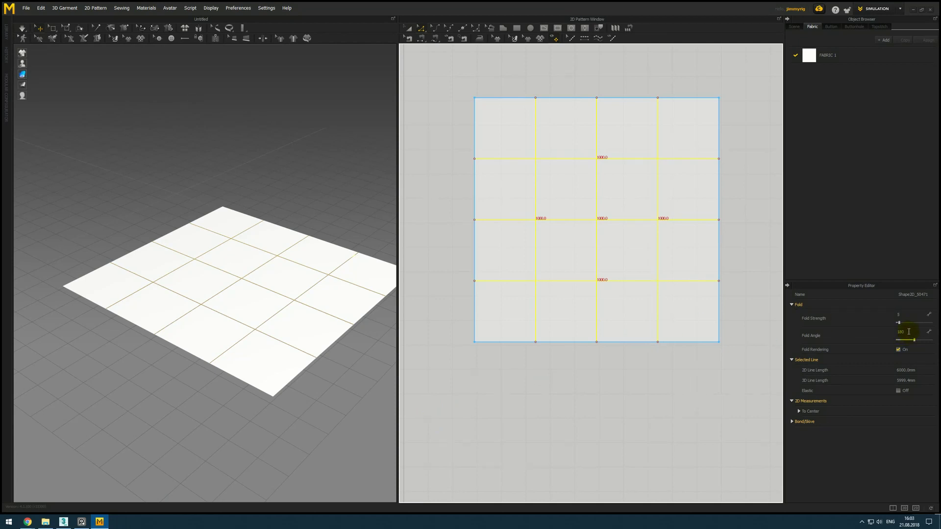
Step: Set the fold strength of the selected internal lines to 100 and start the simulation
drag(899, 322, 931, 323)
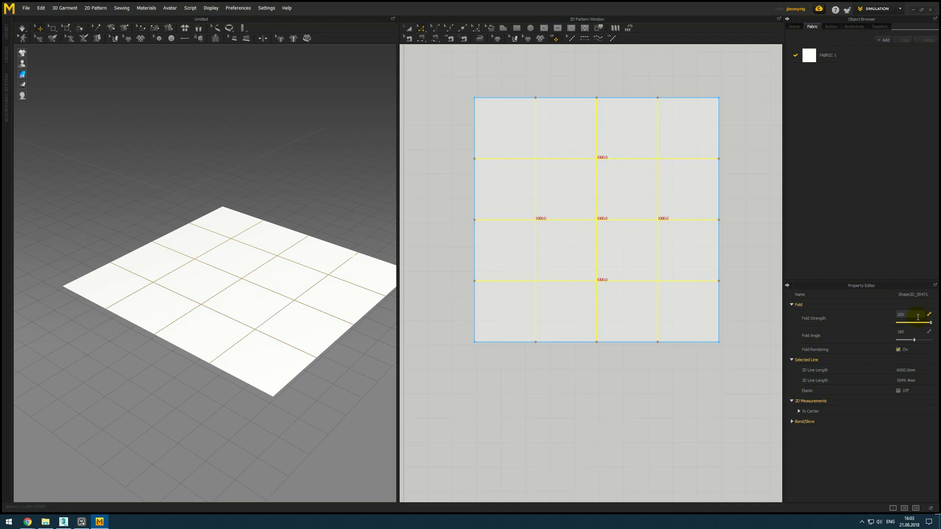
middle_drag(309, 376, 306, 361)
key(space)
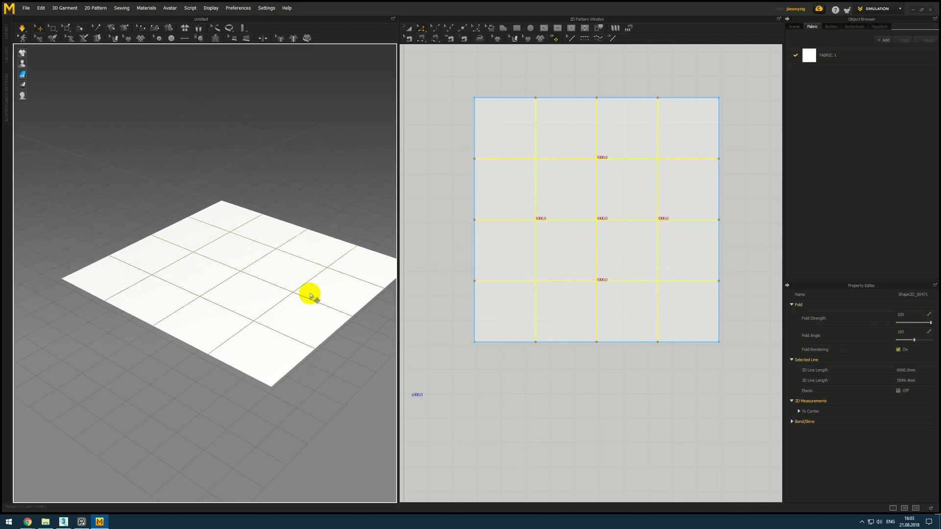
Step: Set the fold angle of the selected internal lines to 0 and inspect the resulting ridges on the simulating cloth
click(914, 341)
drag(914, 340, 895, 340)
right_drag(294, 362, 330, 361)
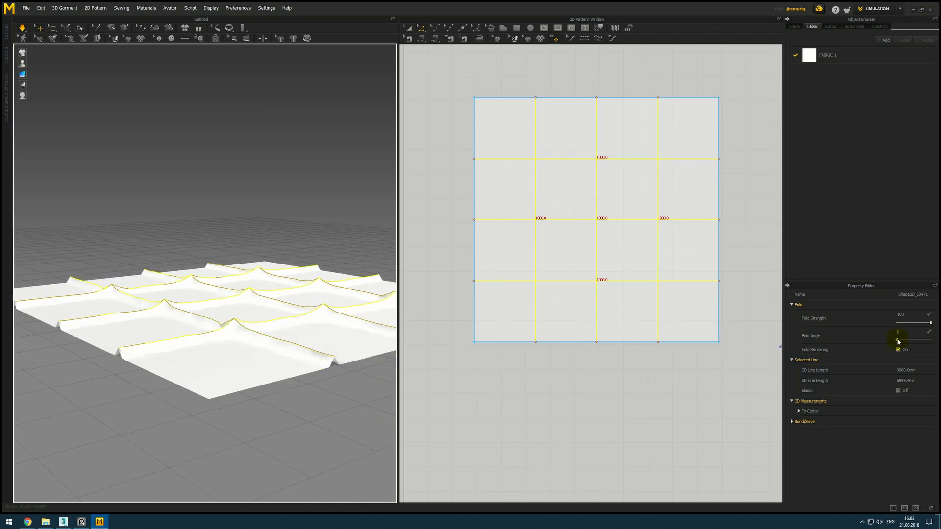
Step: Set the fold angle of the selected internal lines to 360 and reset the 3D arrangement so the cloth drapes onto the floor again
drag(898, 342, 934, 340)
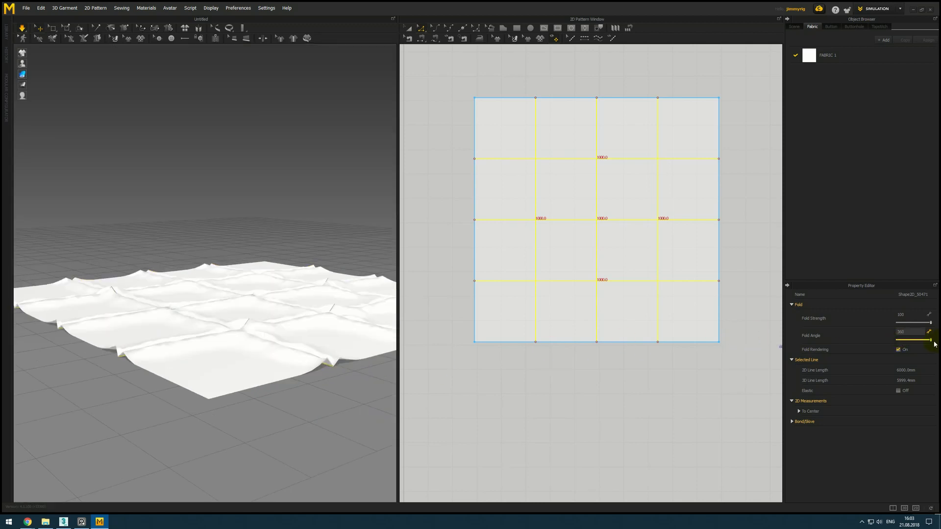
click(607, 339)
right_drag(305, 364, 286, 386)
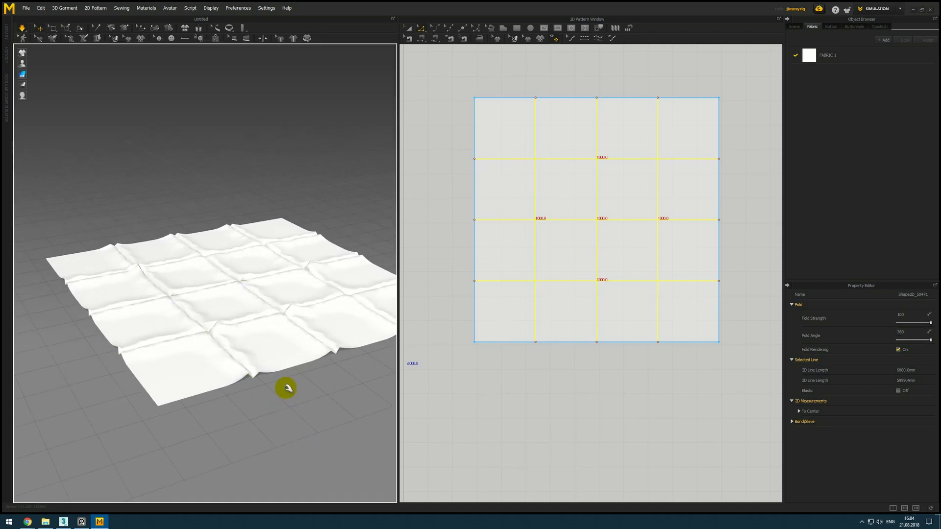
click(198, 30)
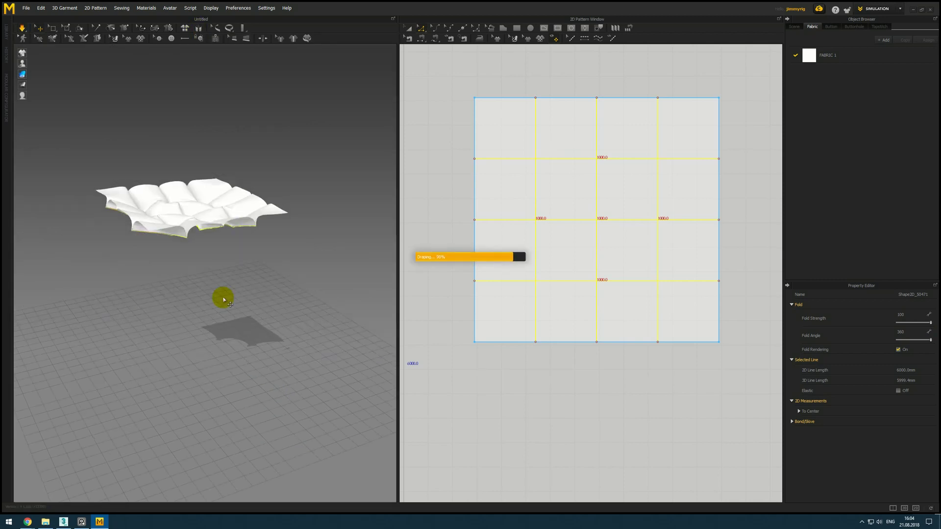
middle_drag(230, 357, 233, 316)
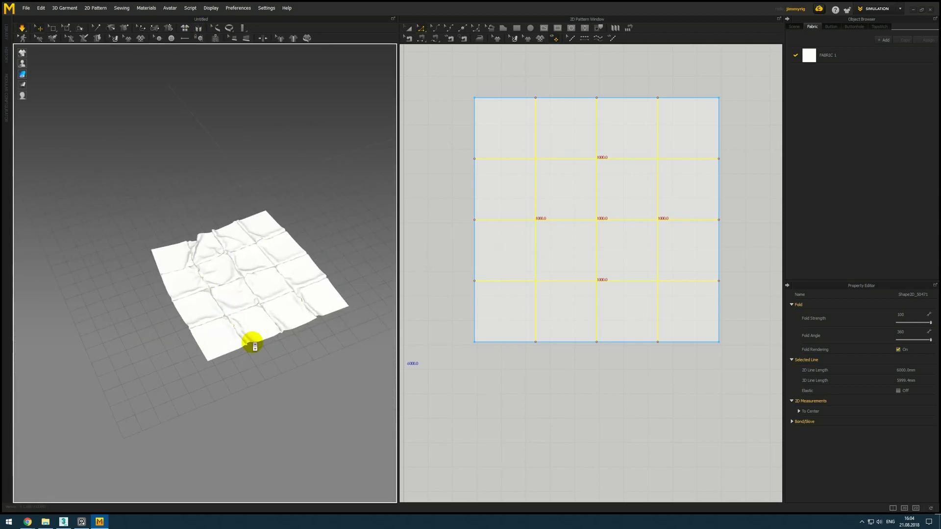
Step: Use Select Mesh to select a thin strip of mesh diagonally across the bottom-right square of the pattern
scroll(252, 342, up, 3)
right_drag(252, 341, 269, 273)
click(53, 30)
click(183, 366)
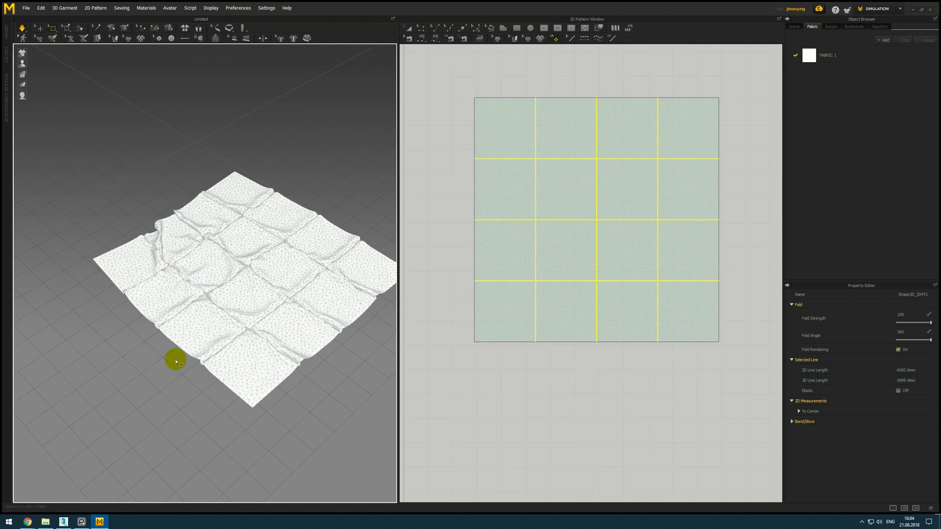
drag(174, 358, 286, 366)
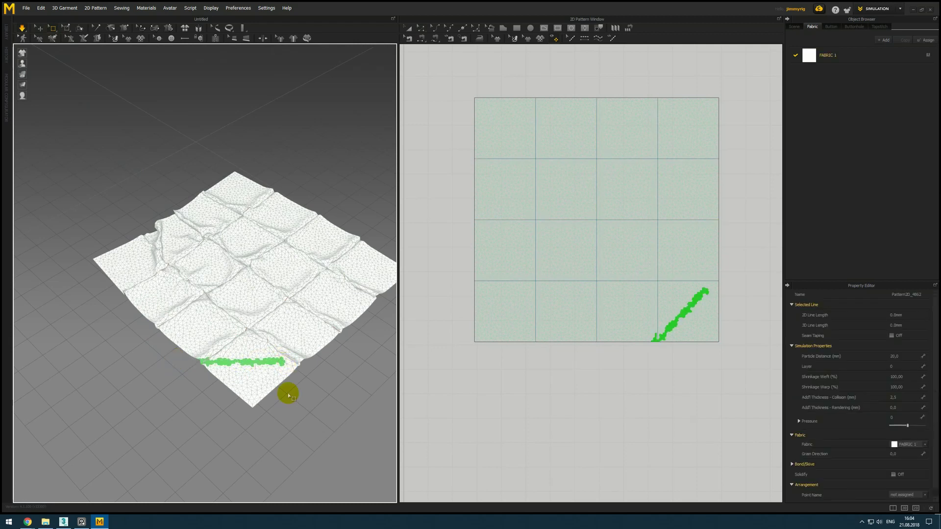
Step: Select a thin strip of mesh running diagonally inward from the pattern's top edge, across the middle columns
mouse_move(288, 391)
right_down()
mouse_move(241, 371)
mouse_move(210, 382)
mouse_move(224, 381)
right_up()
middle_drag(282, 375, 194, 375)
drag(376, 330, 269, 325)
right_drag(294, 347, 257, 393)
drag(270, 432, 267, 330)
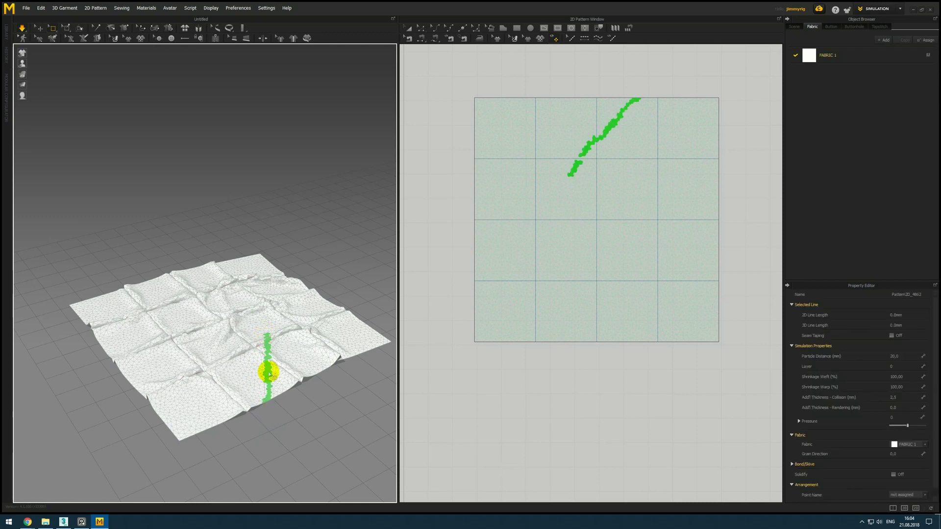
Step: Pull the selected mesh strip along the cloth in two directions while simulating to crumple the fabric around it
mouse_move(268, 373)
mouse_down()
mouse_move(265, 359)
mouse_move(255, 362)
mouse_up()
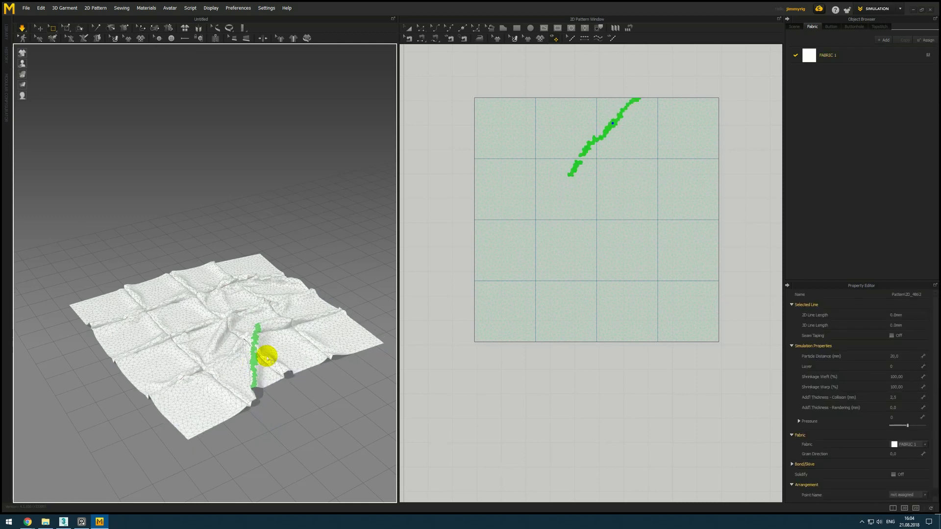
right_drag(268, 357, 282, 354)
mouse_move(281, 354)
mouse_down()
mouse_move(263, 384)
mouse_move(305, 363)
mouse_move(308, 380)
mouse_move(324, 386)
mouse_move(345, 360)
mouse_up()
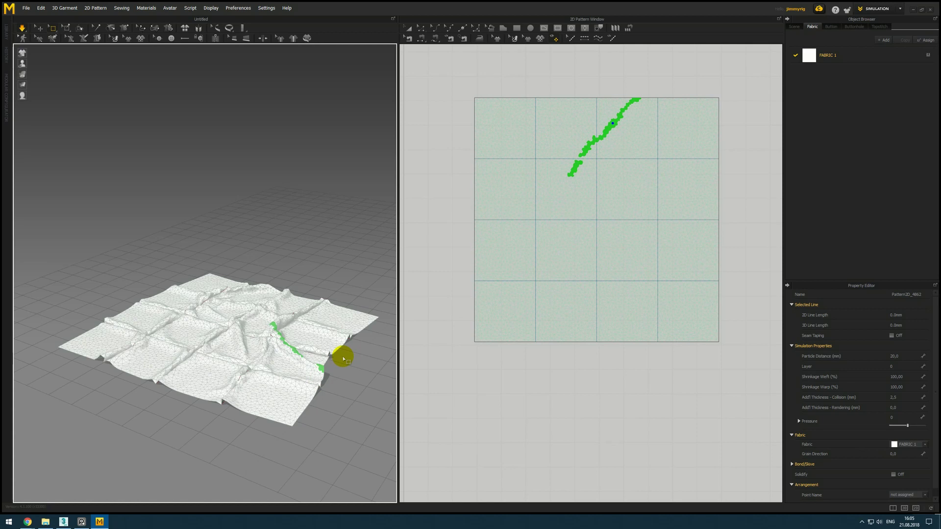